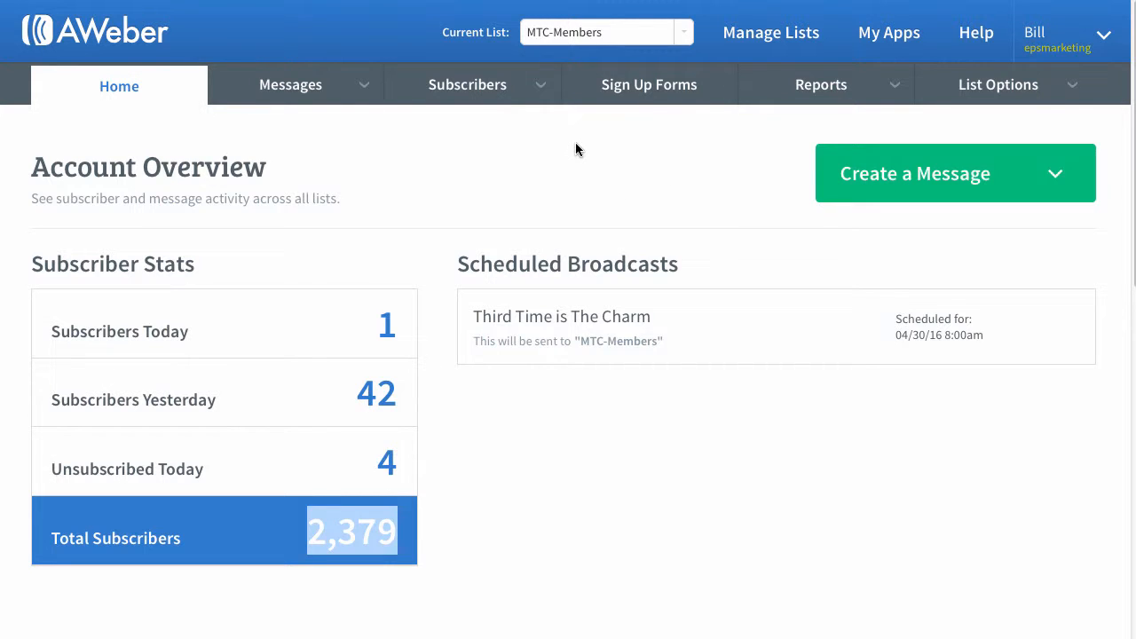
Create a new sign up form for the MTC-Members list and load the unstyled Basic template from the Popular category
left_click(659, 85)
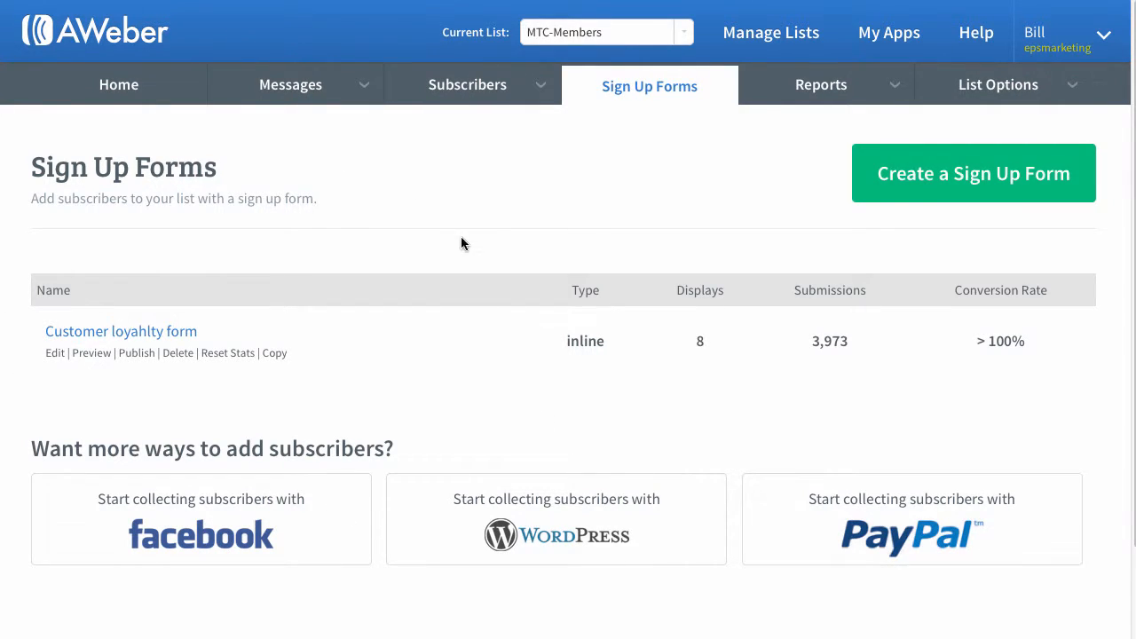
left_click(968, 179)
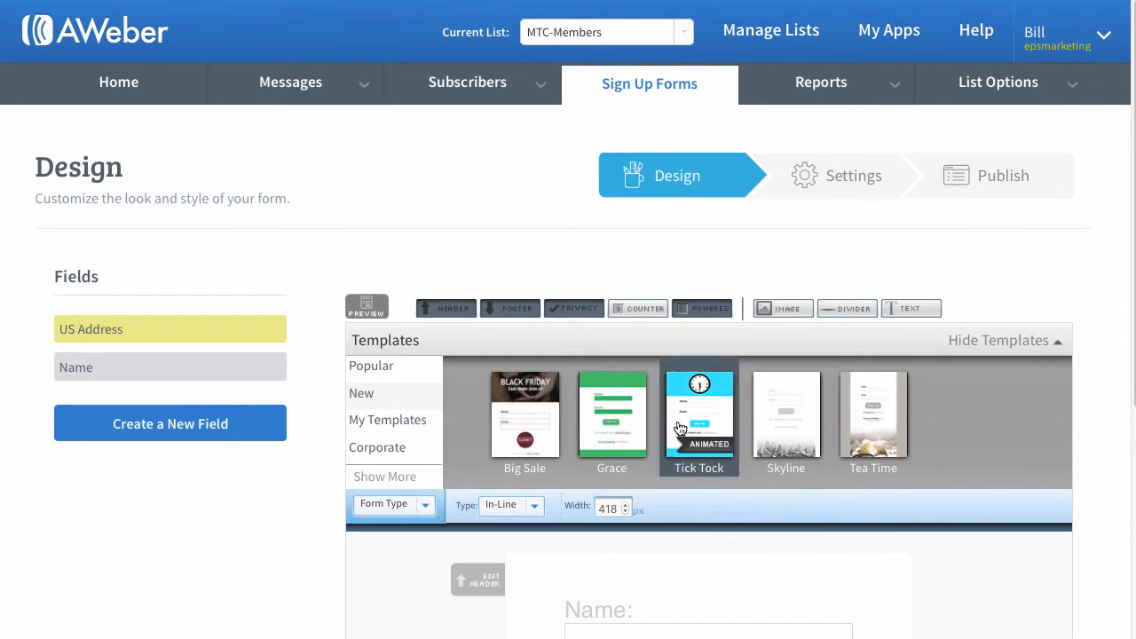
left_click(371, 368)
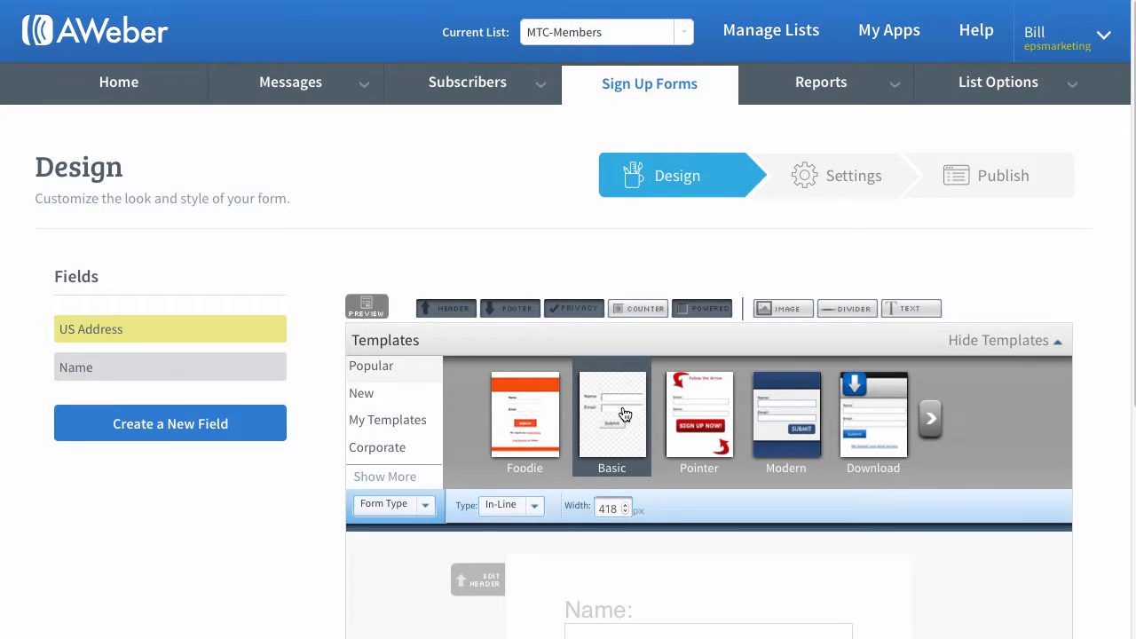
mouse_move(625, 415)
scroll(390, 426, "down", 2)
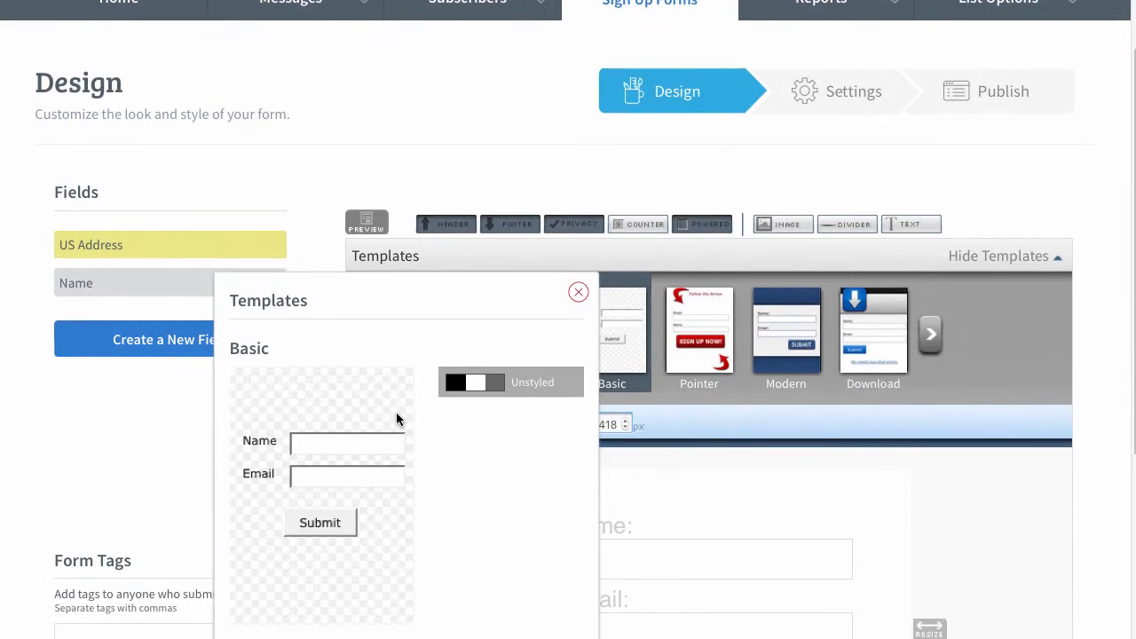
scroll(397, 417, "down", 1)
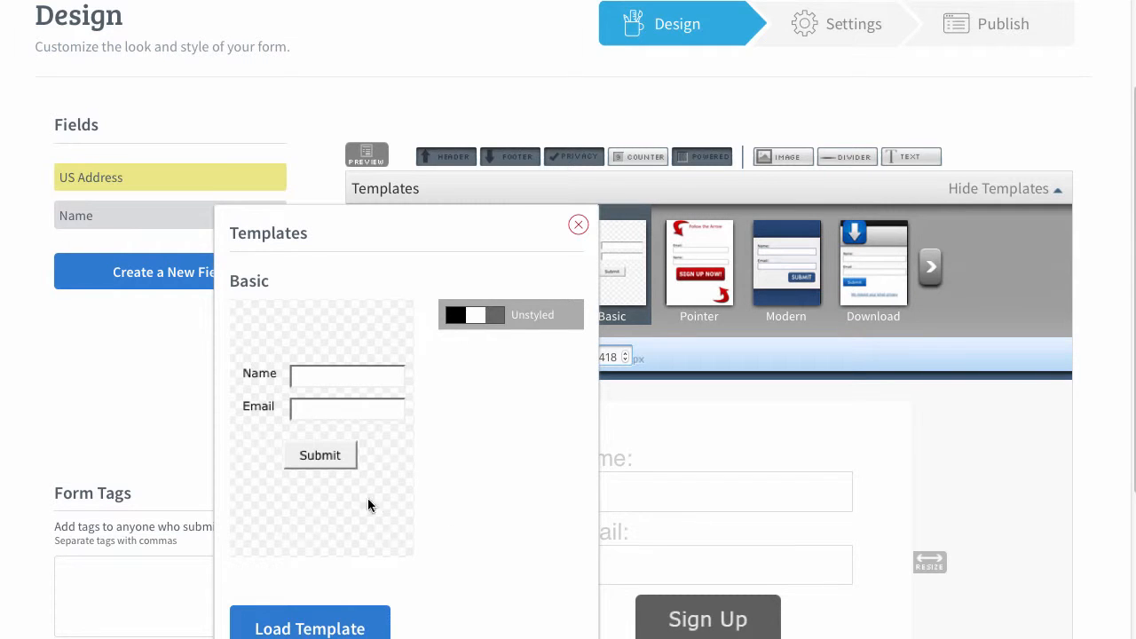
scroll(408, 488, "down", 2)
left_click(319, 484)
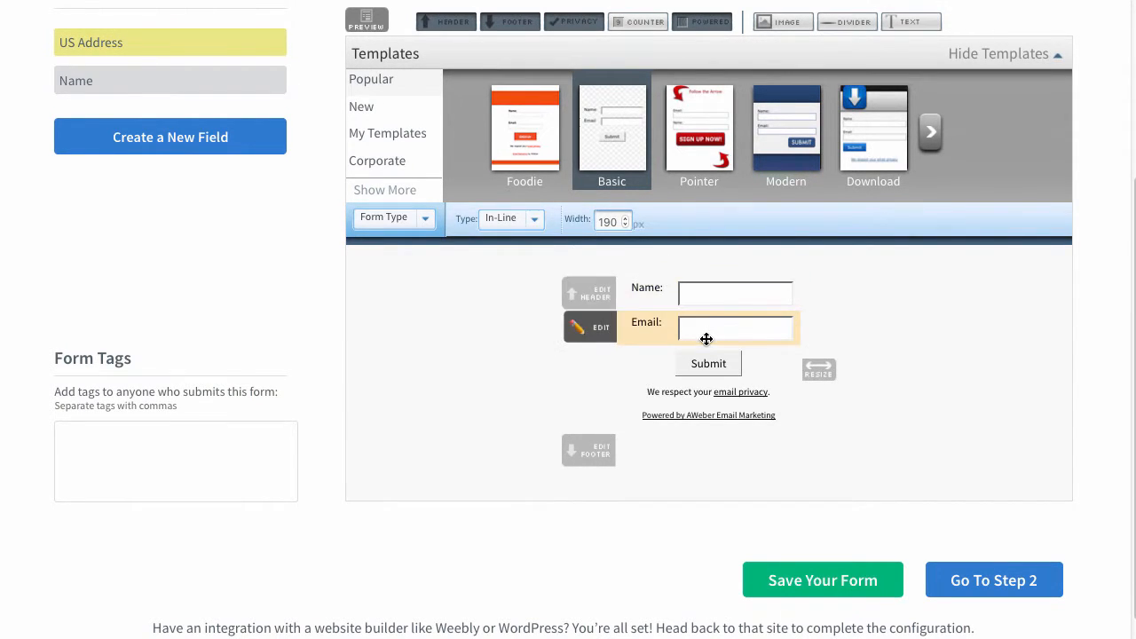
Widen the form to about 284 px and remove its "Powered by AWeber" and email privacy lines
mouse_move(790, 284)
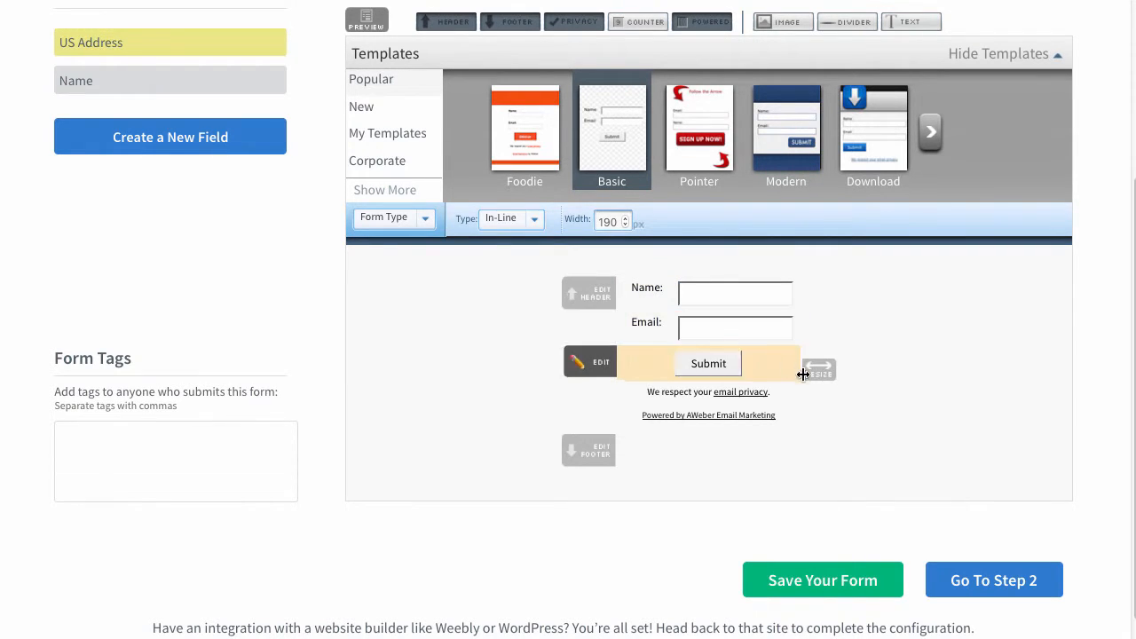
left_click_drag(830, 366, 928, 355)
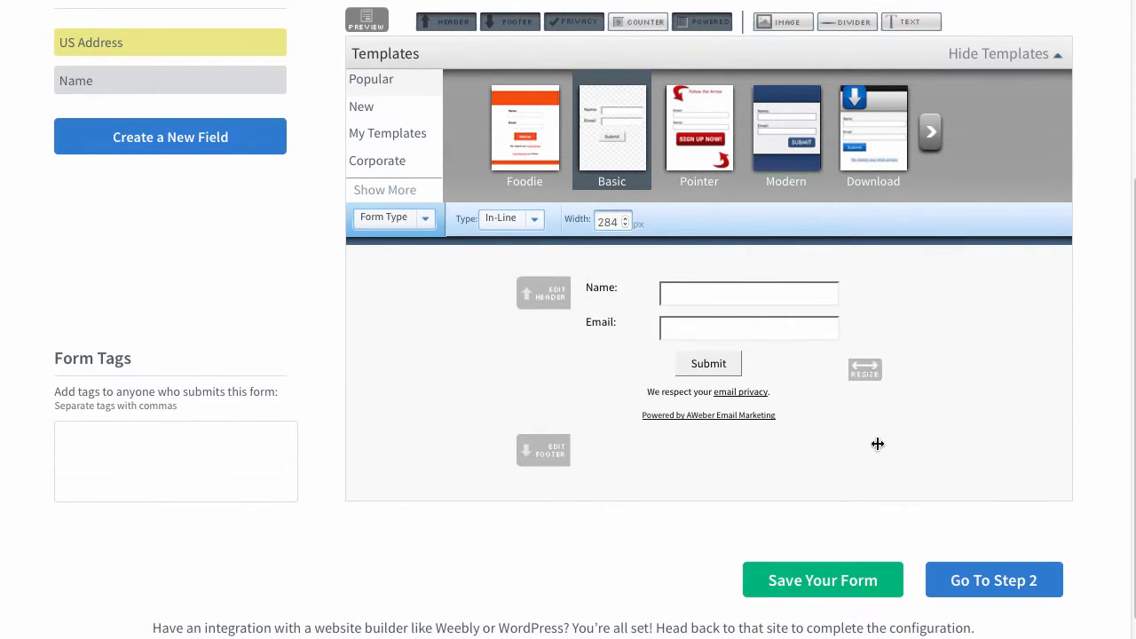
mouse_move(815, 413)
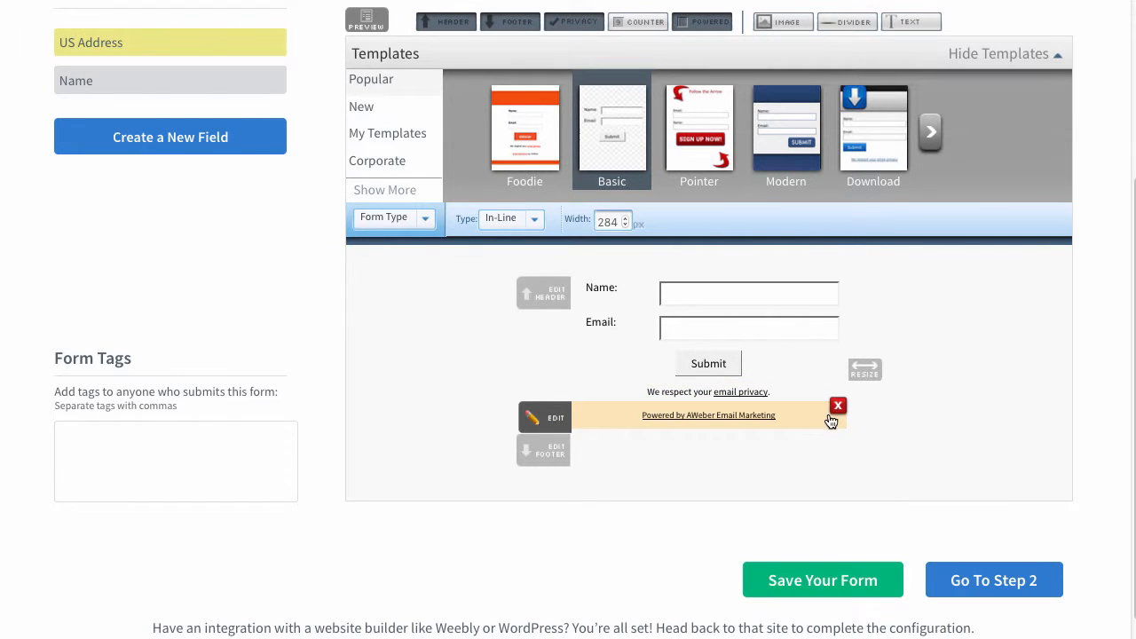
left_click(836, 410)
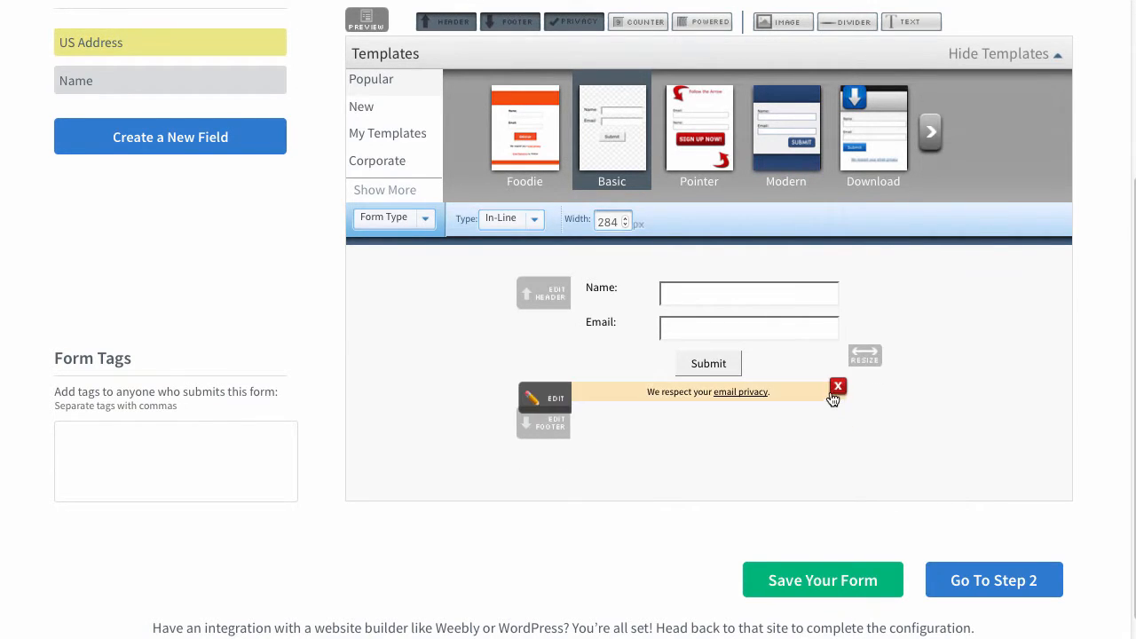
left_click(837, 390)
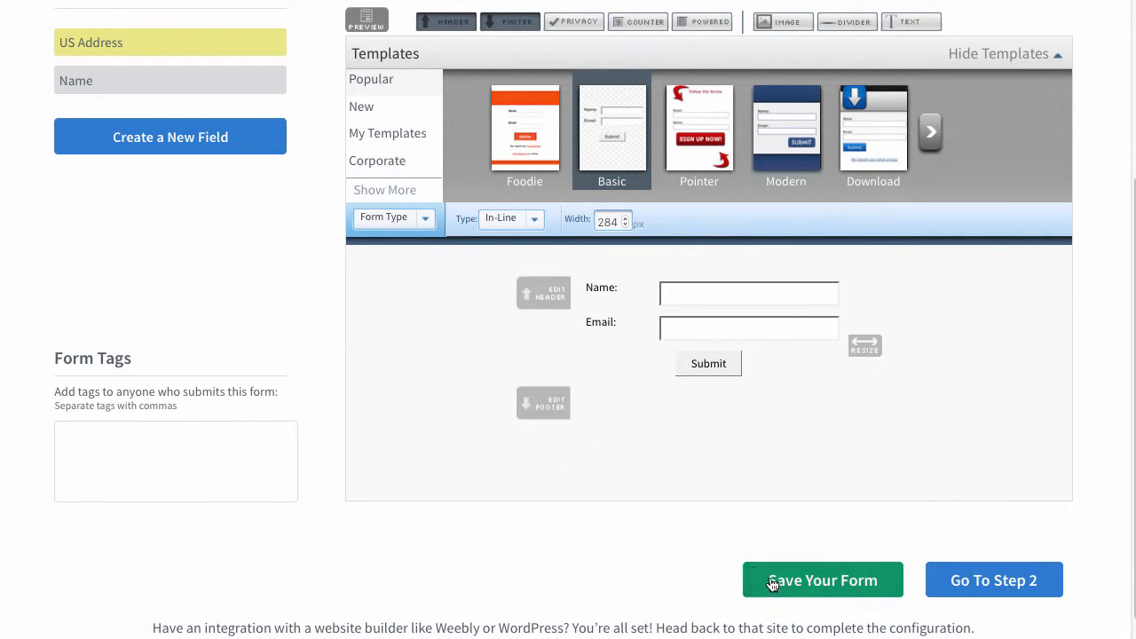
Save the form design and proceed to the form's settings
left_click(822, 580)
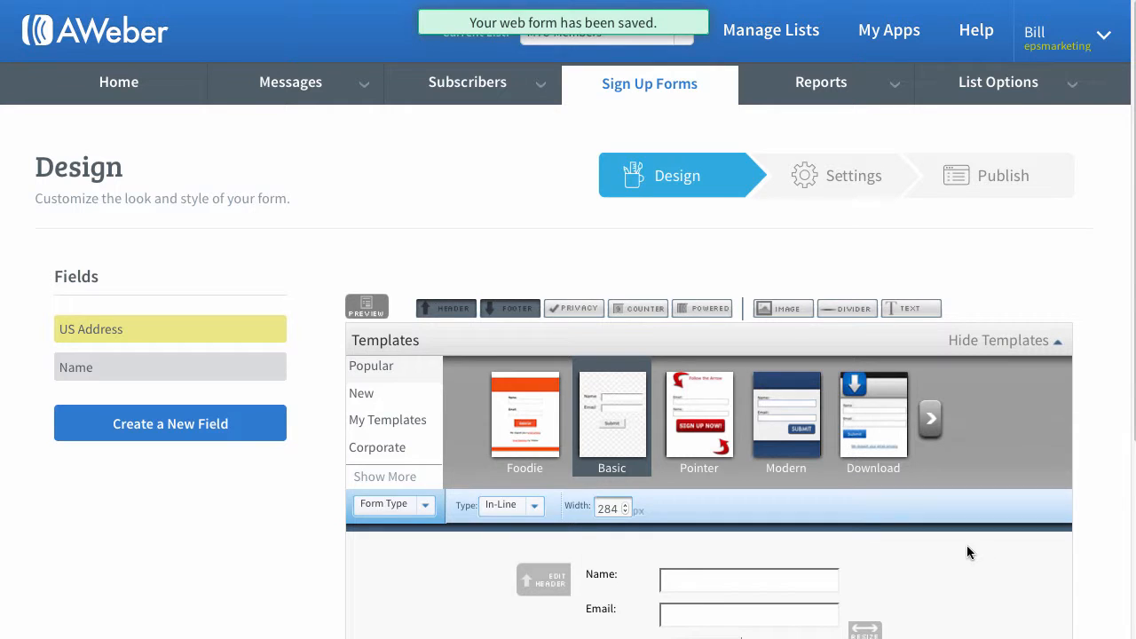
scroll(909, 284, "down", 5)
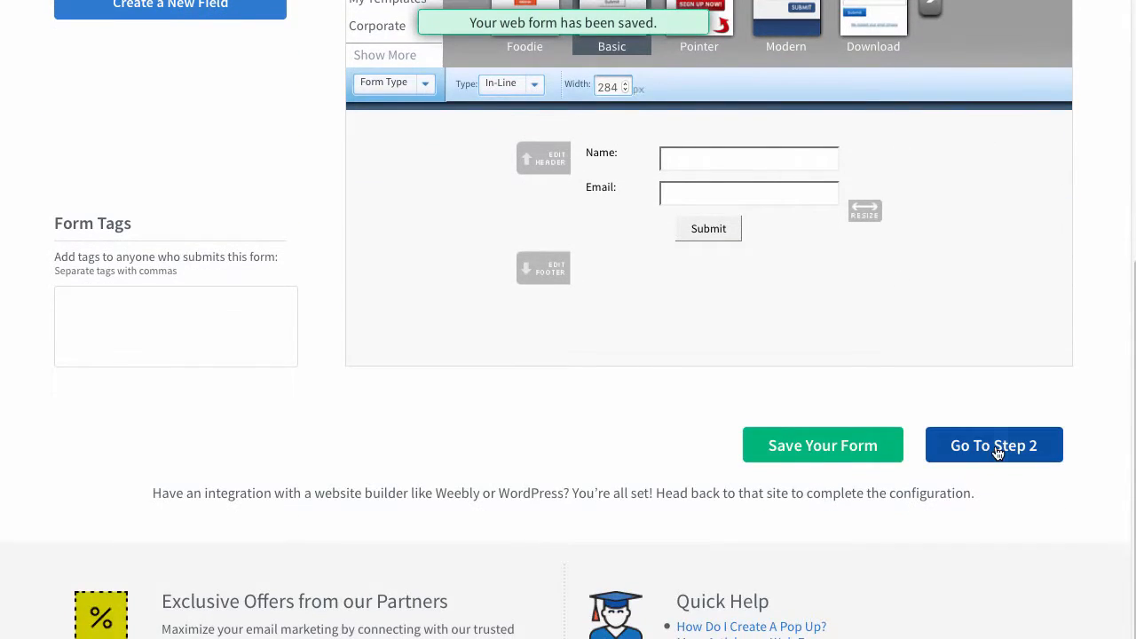
left_click(993, 452)
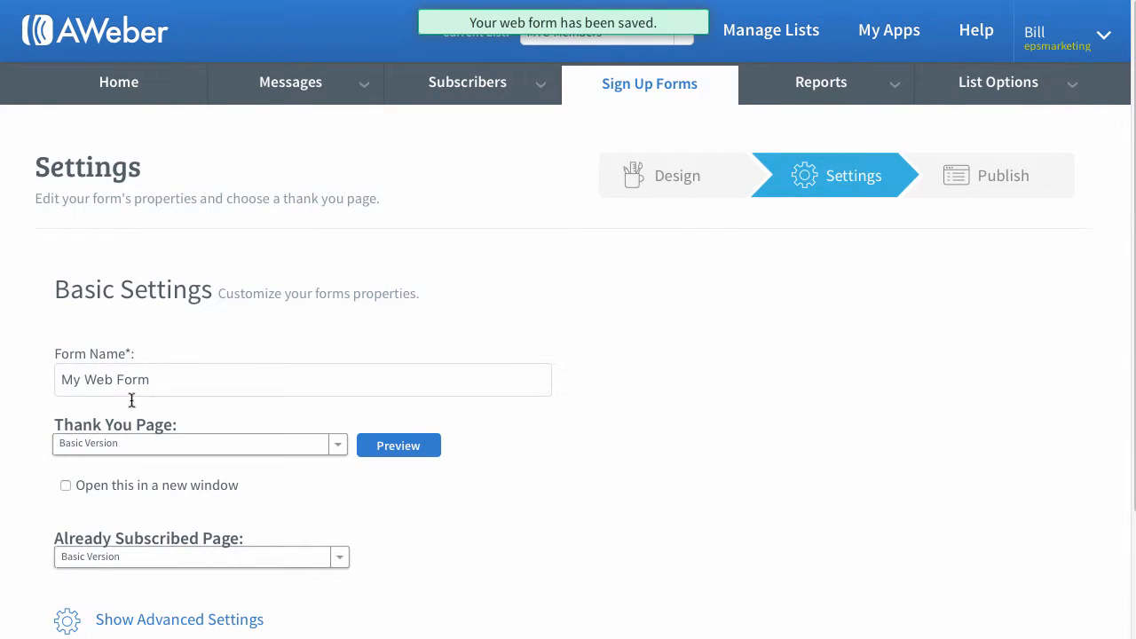
Rename the form as DemoOfAwebe
left_click(169, 379)
key("ctrl+a")
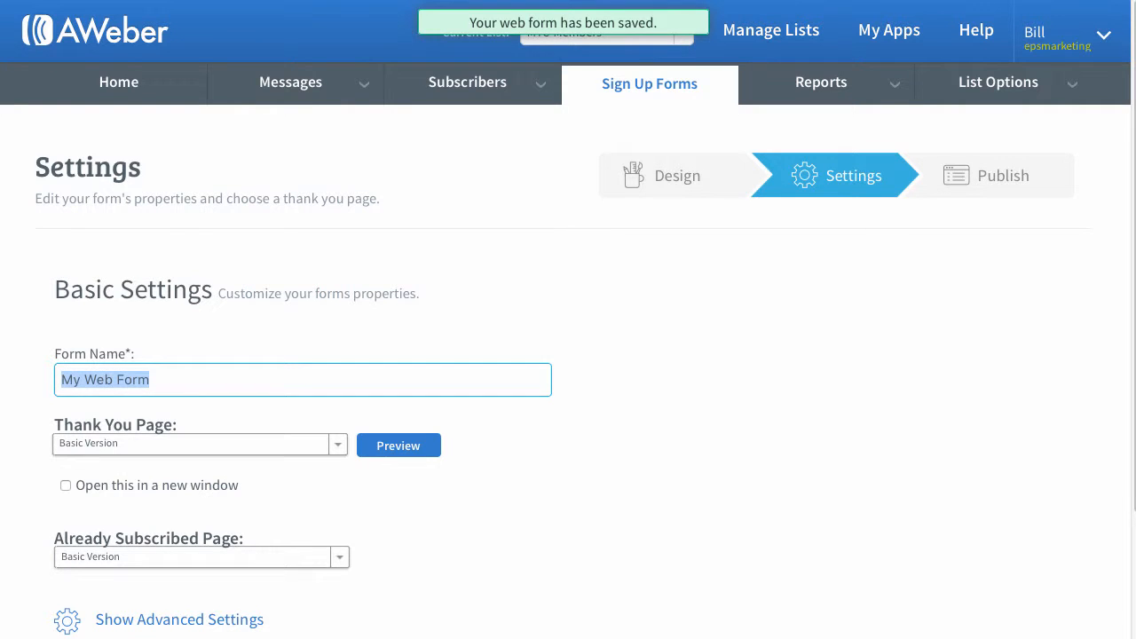
type("DemoOf")
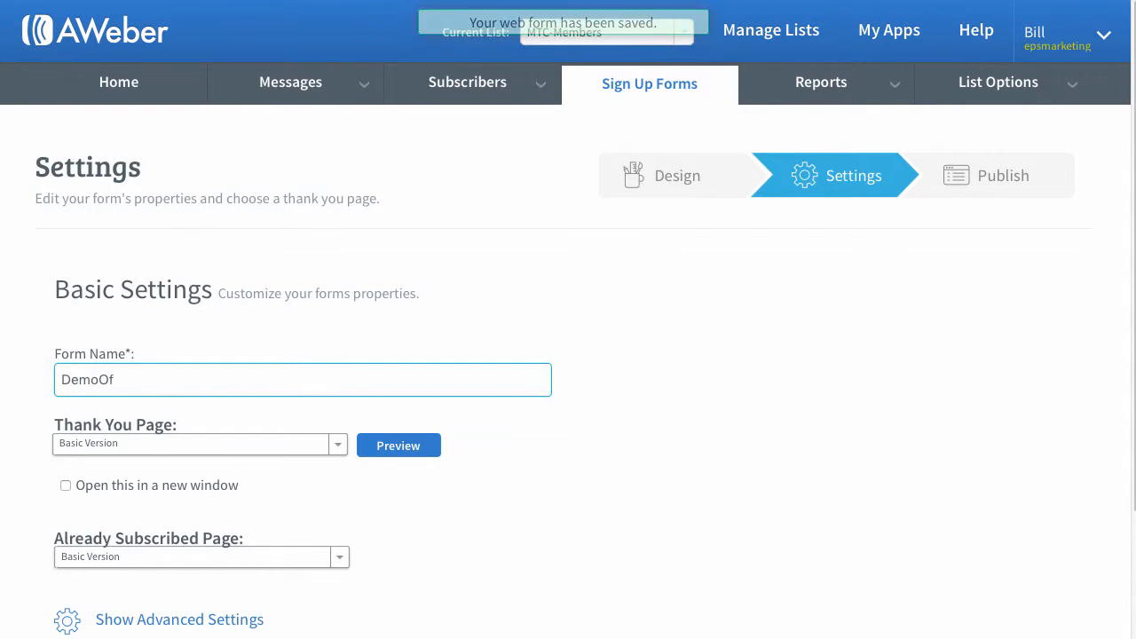
type("Awebe")
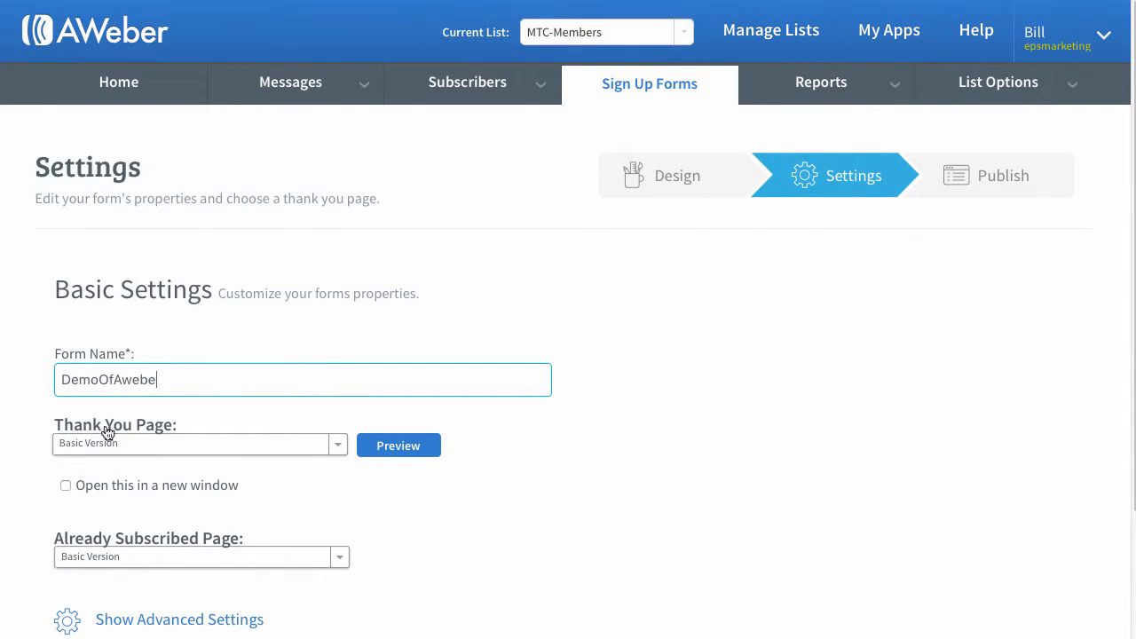
left_click(299, 502)
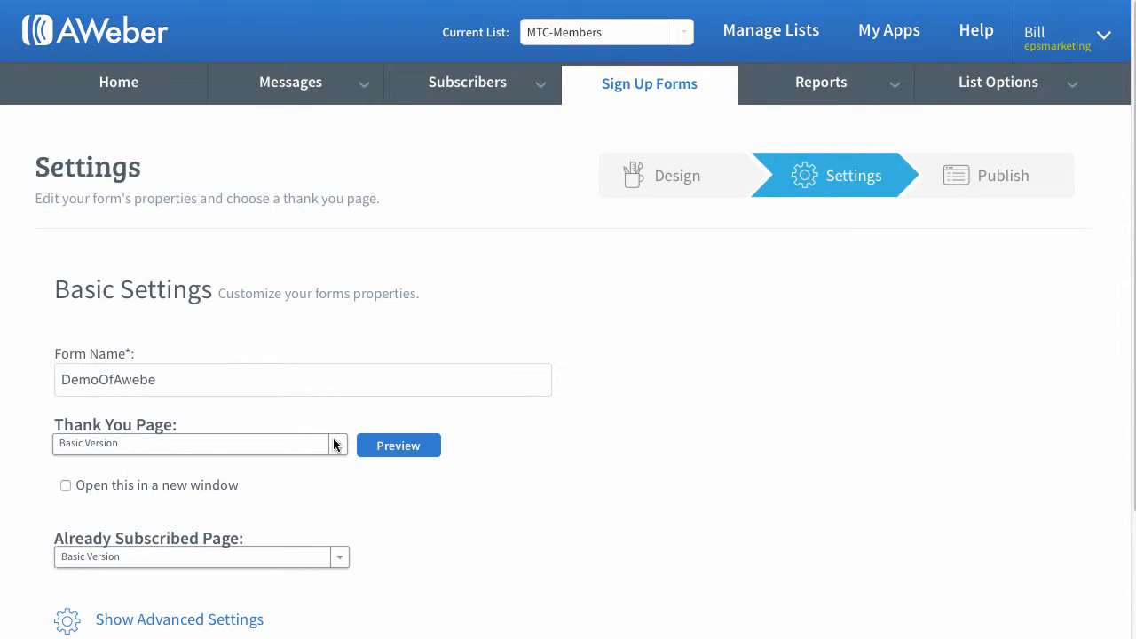
left_click(333, 443)
scroll(325, 385, "down", 3)
left_click(322, 308)
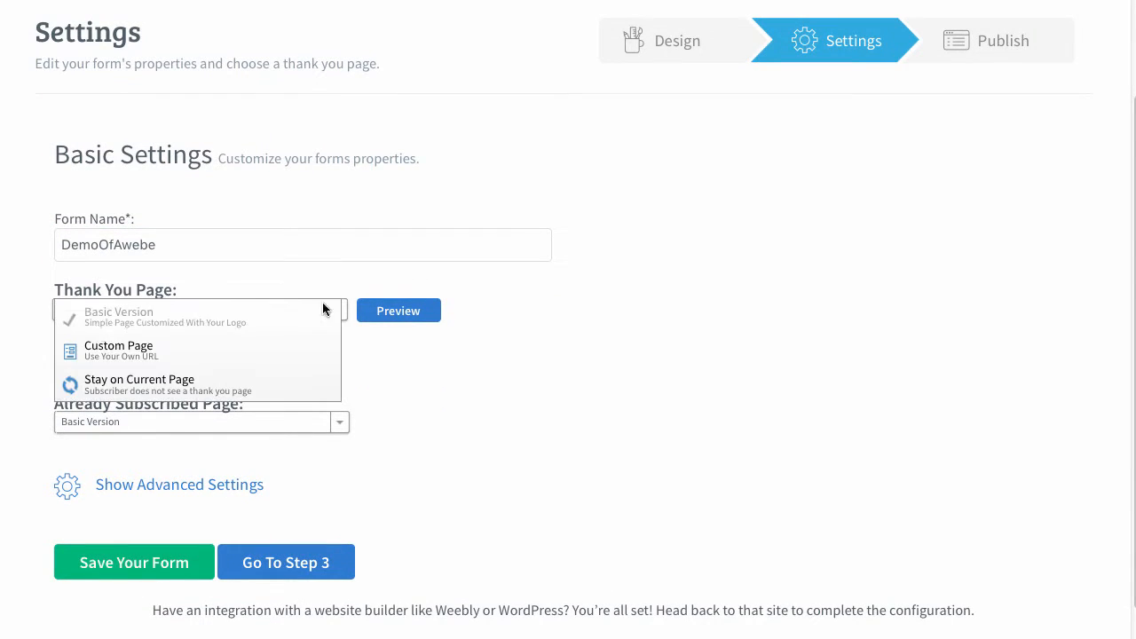
left_click(96, 347)
left_click(180, 349)
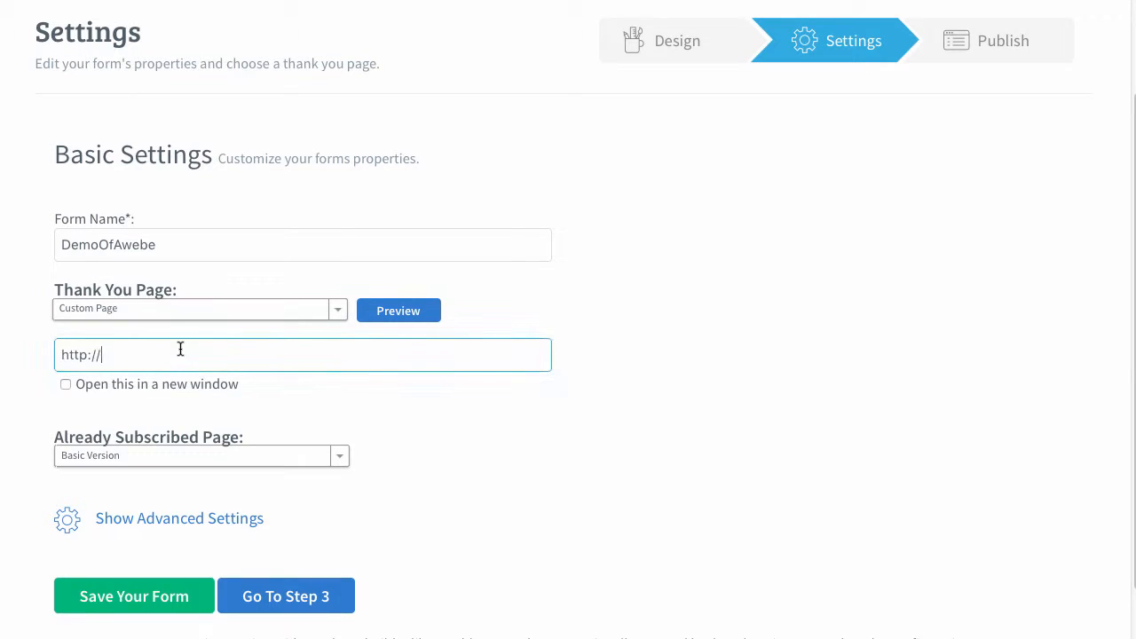
scroll(310, 261, "up", 1)
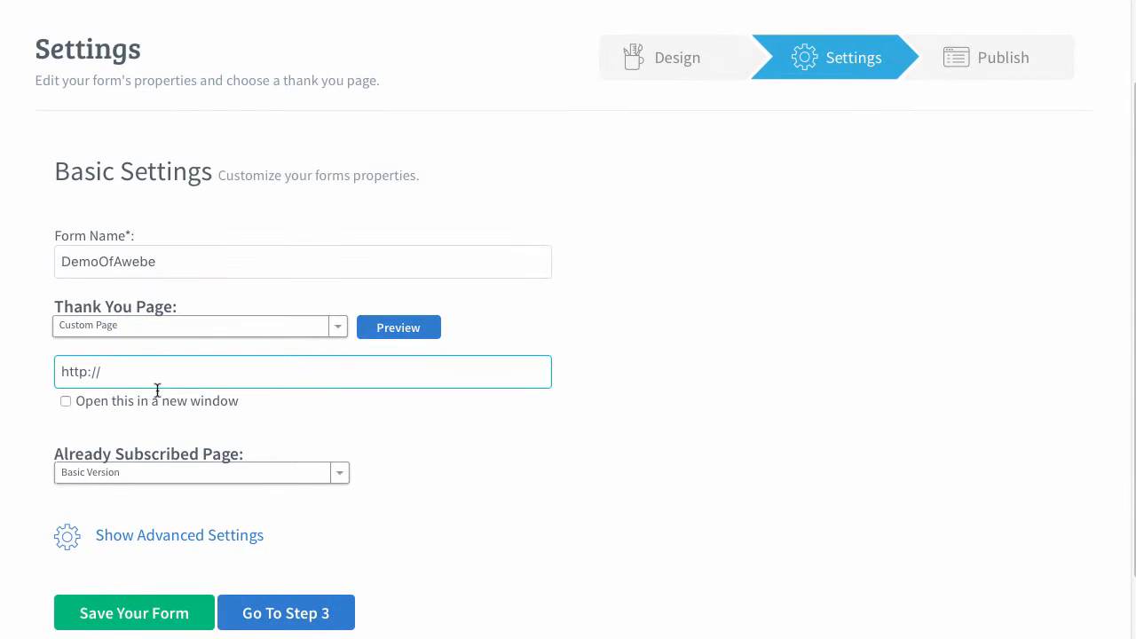
type("facebook.com/")
left_click(338, 472)
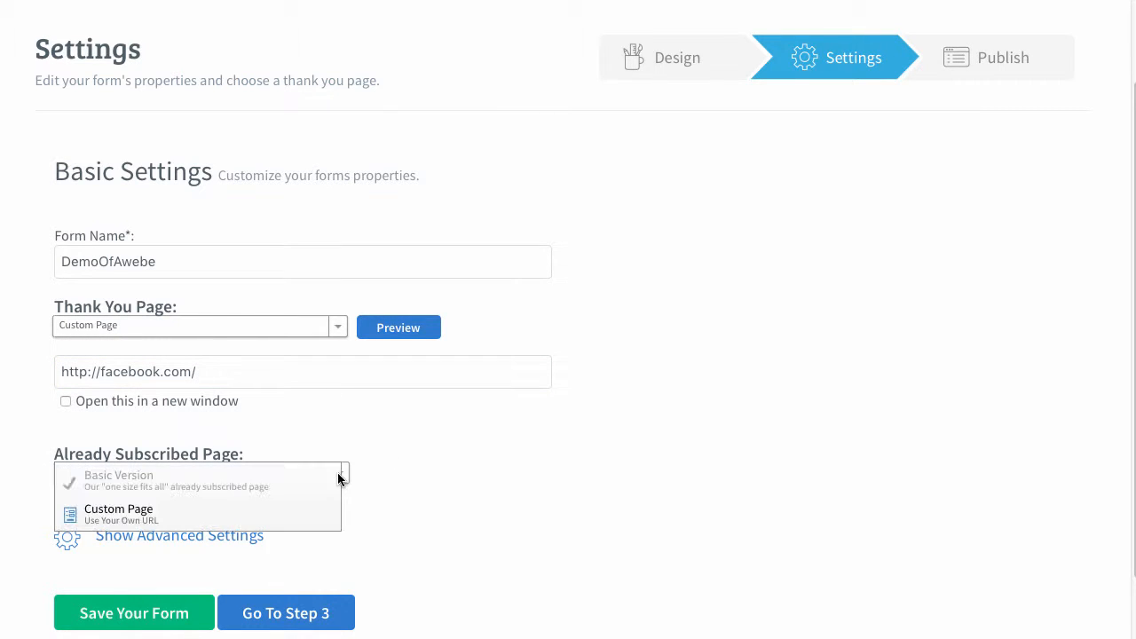
left_click(168, 511)
left_click(168, 371)
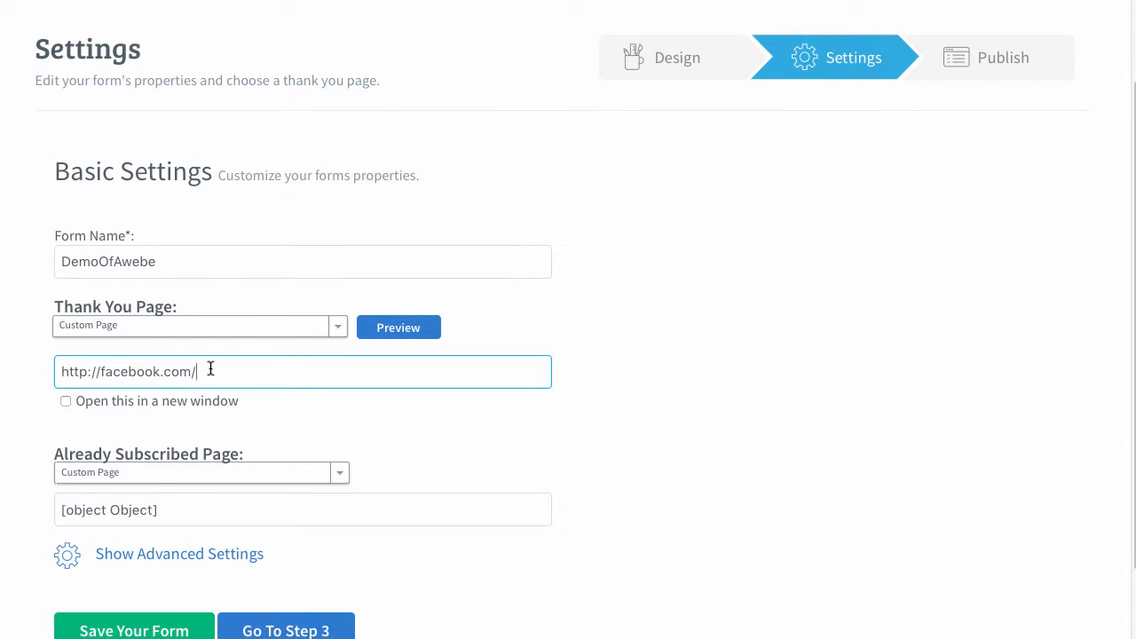
left_click_drag(210, 370, 40, 360)
key("ctrl+c")
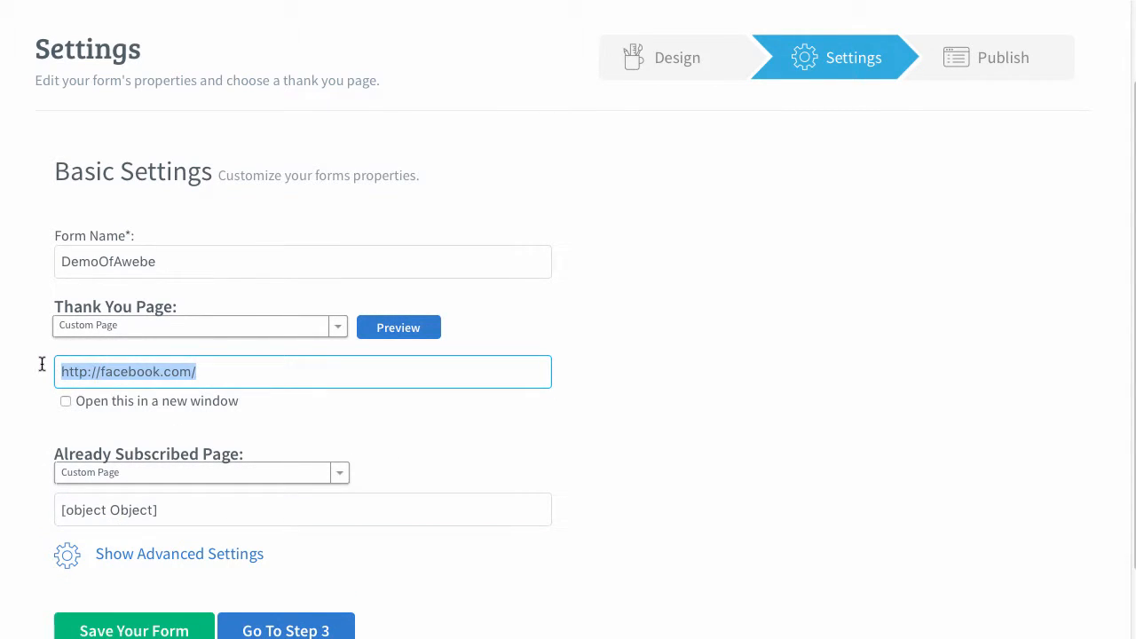
left_click(169, 509)
left_click_drag(168, 507, 41, 502)
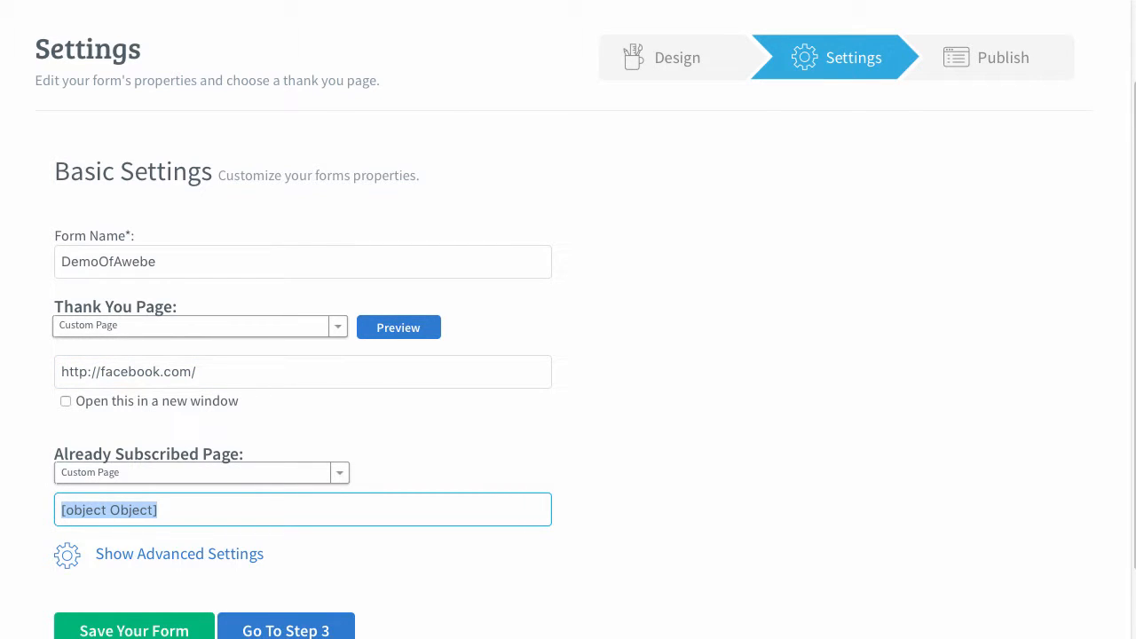
key("ctrl+v")
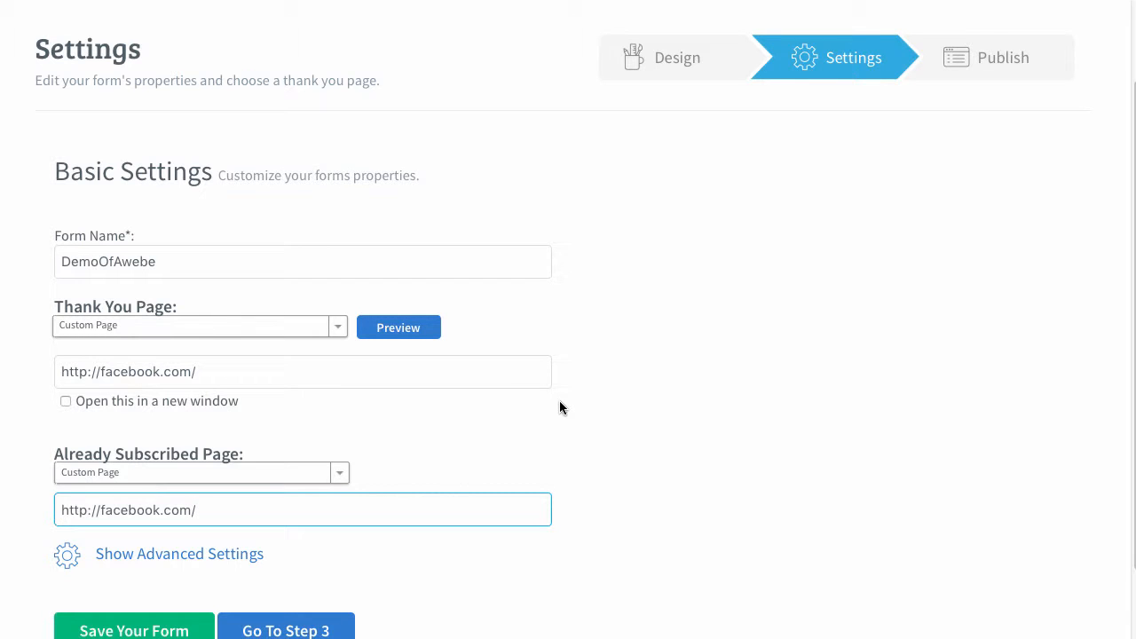
Proceed to the publishing step and save the form's changed settings
scroll(533, 293, "down", 3)
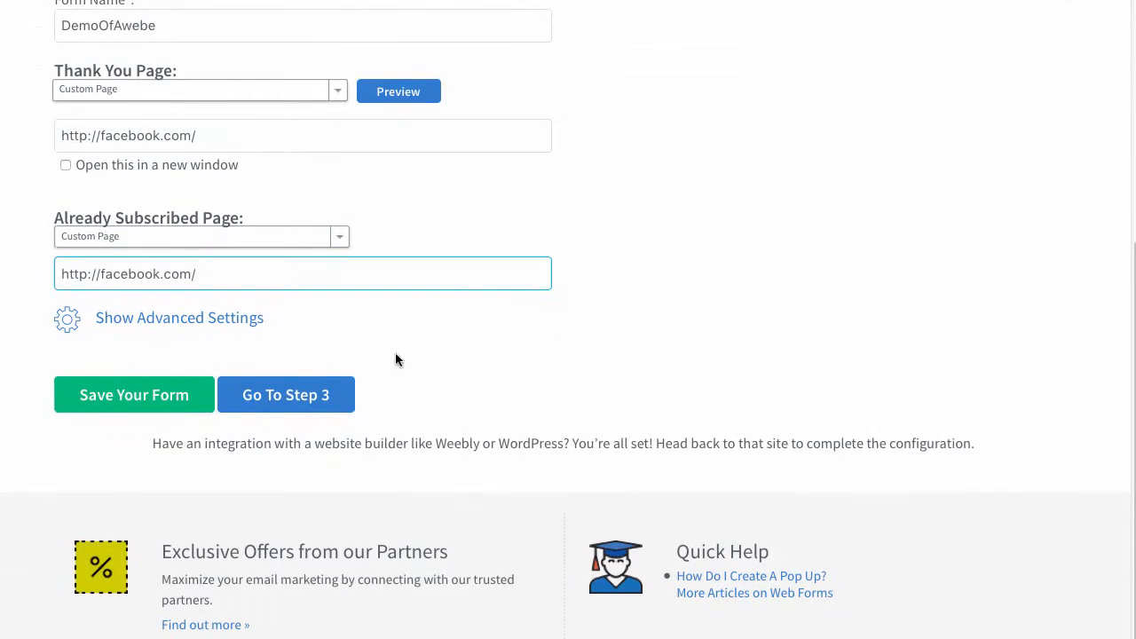
left_click(306, 405)
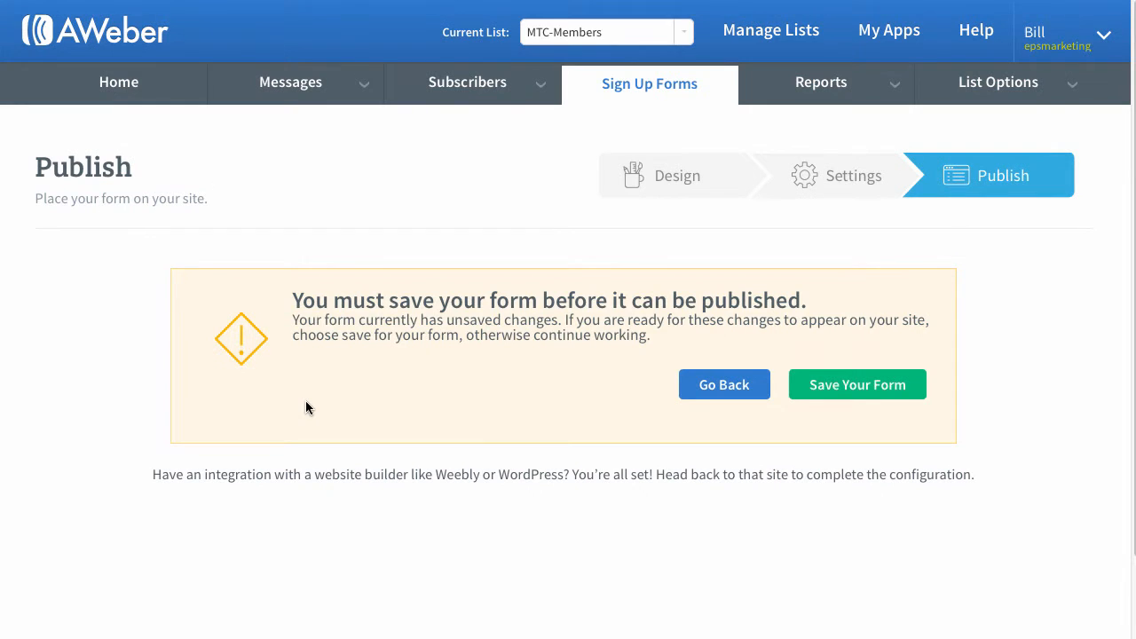
left_click(836, 385)
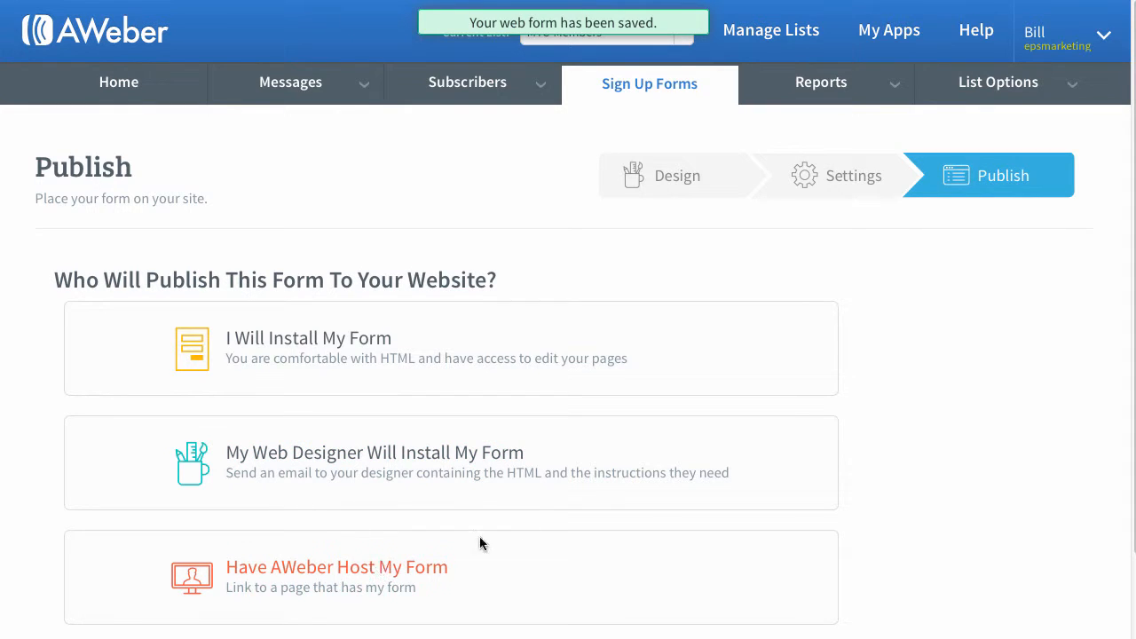
Show the option to have AWeber host the form and highlight the link it offers for collecting subscribers
scroll(547, 522, "down", 3)
left_click(335, 370)
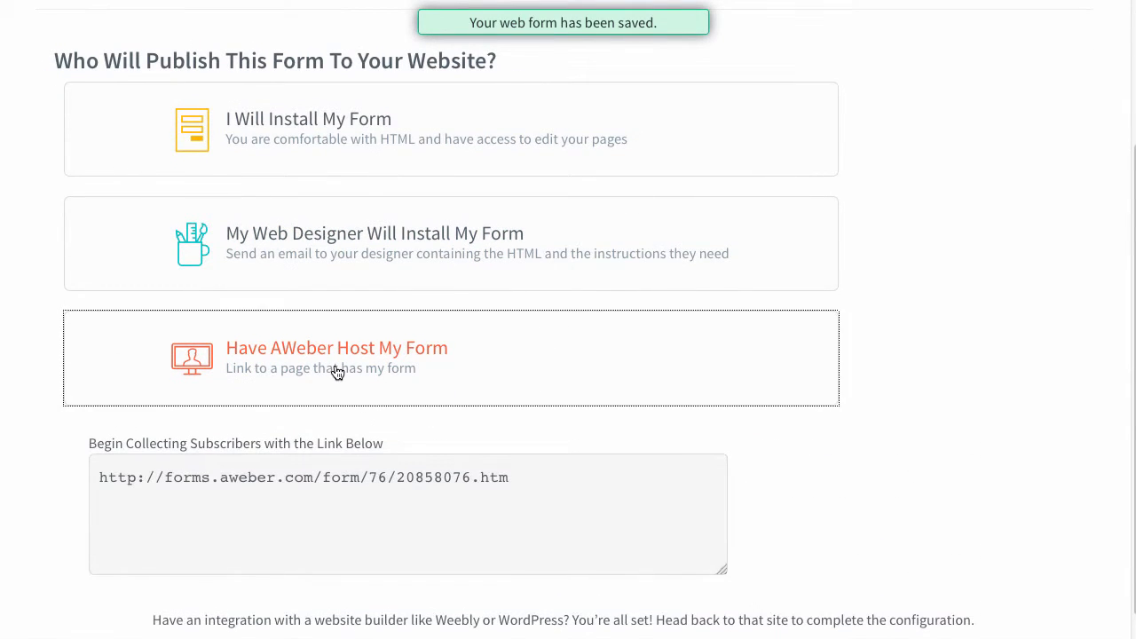
left_click_drag(521, 451, 107, 459)
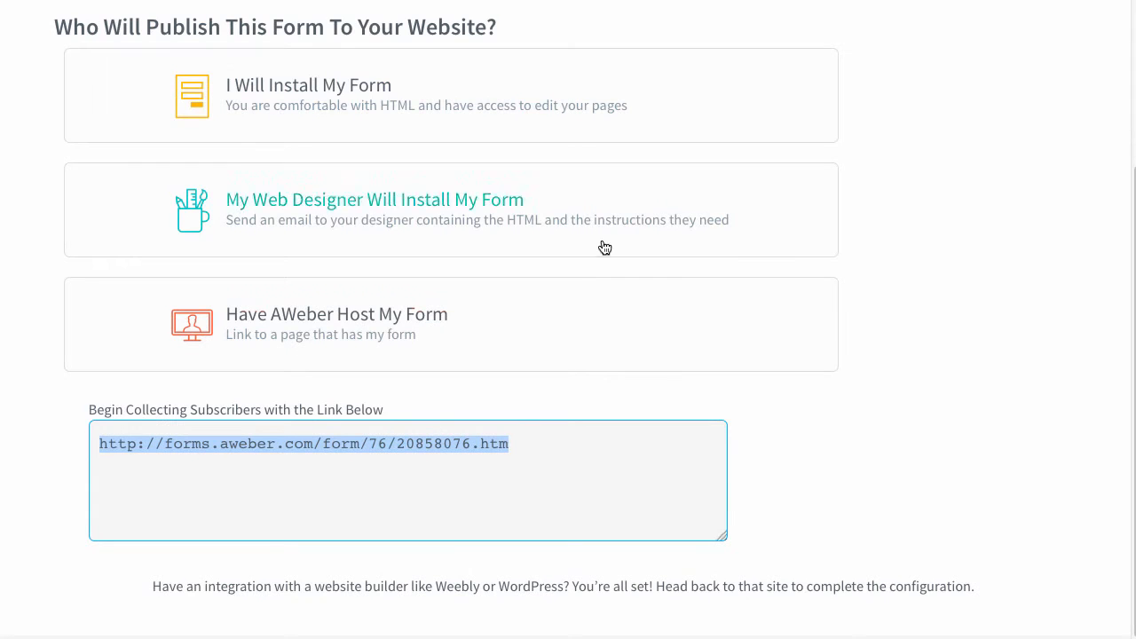
left_click(759, 435)
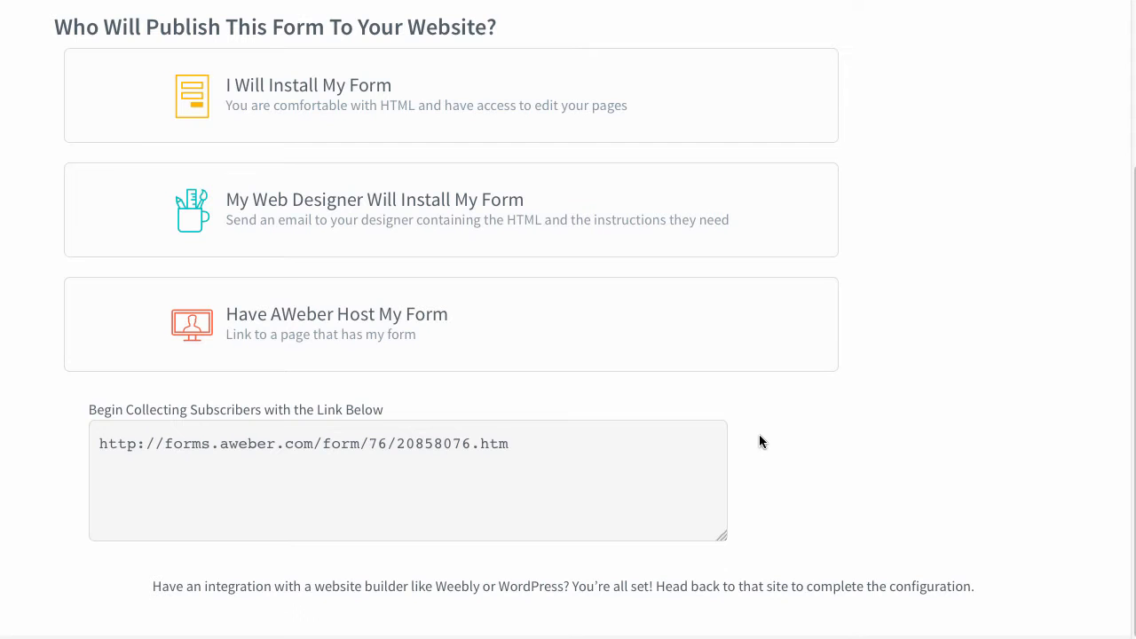
Choose to install the form yourself and display its raw HTML version without the form styles
left_click(329, 107)
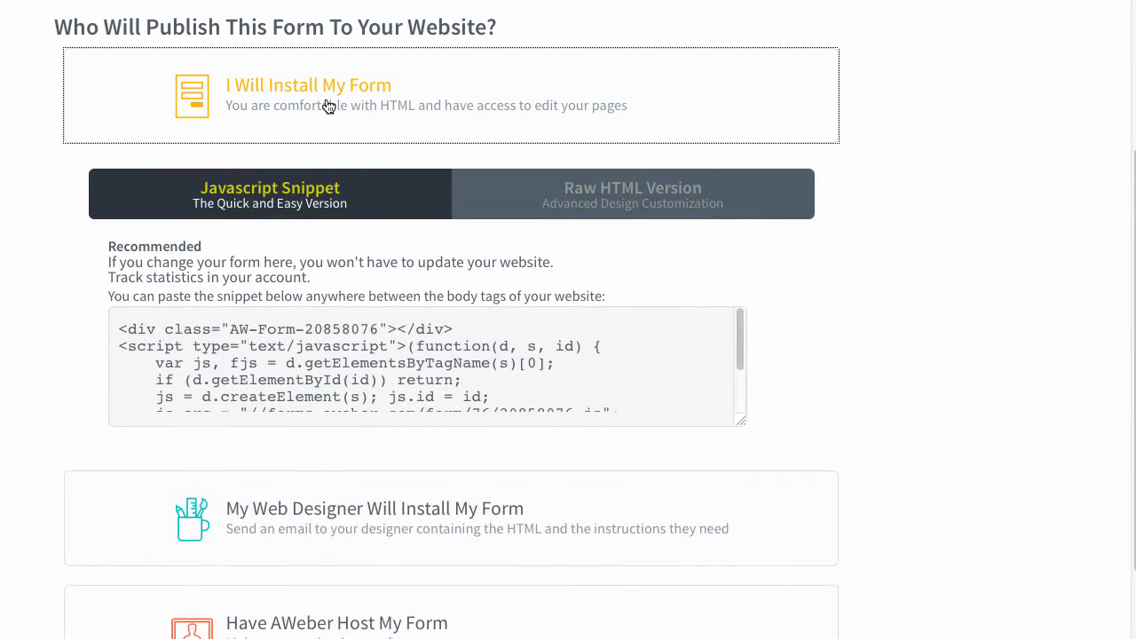
left_click(591, 208)
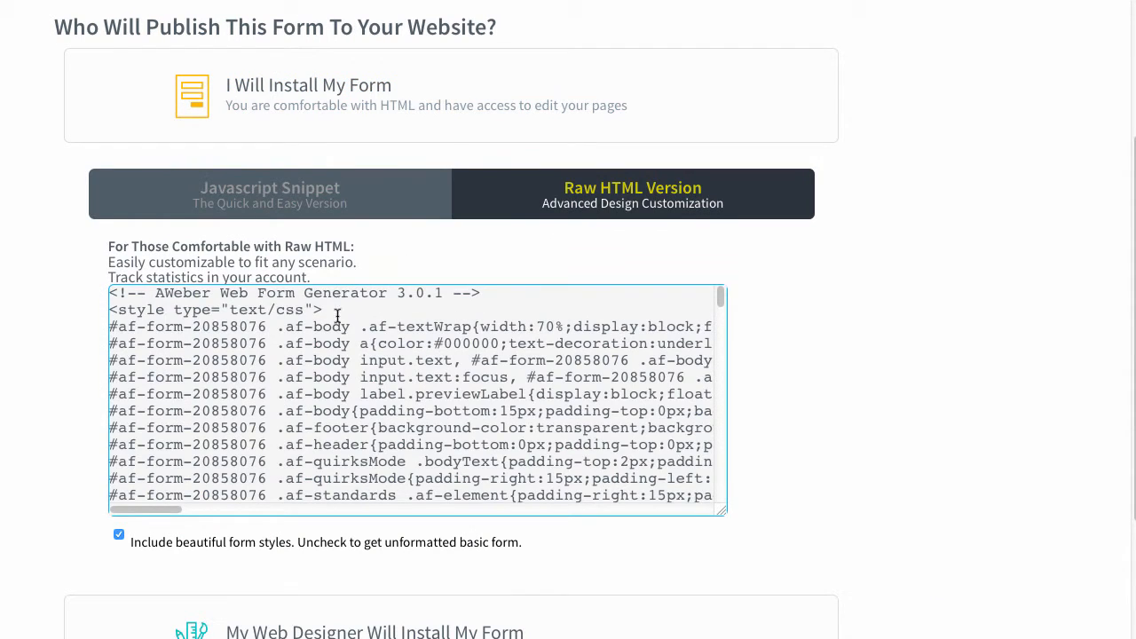
left_click(118, 535)
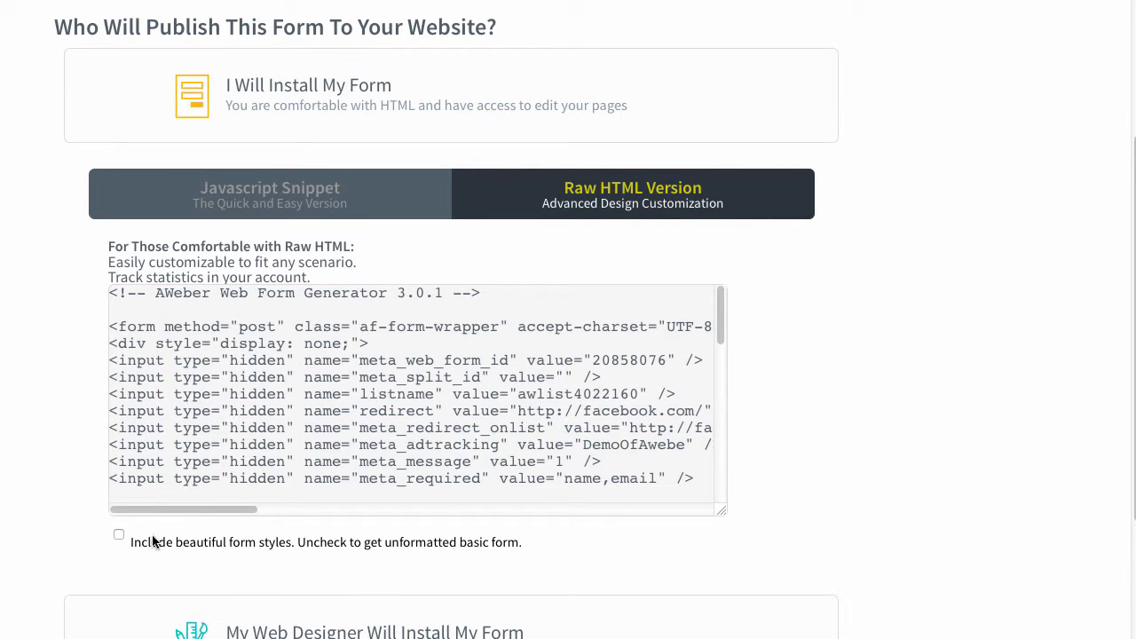
Copy the form's entire unstyled raw HTML code to the clipboard
left_click_drag(147, 535, 515, 536)
left_click(405, 412)
key("ctrl+a")
right_click(405, 411)
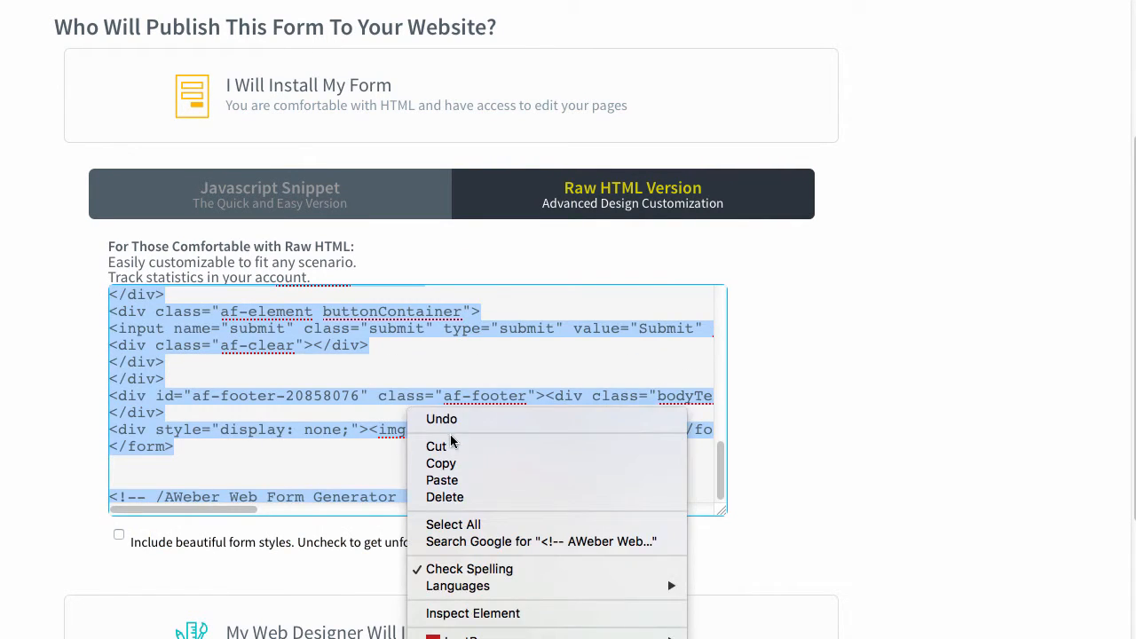
left_click(442, 463)
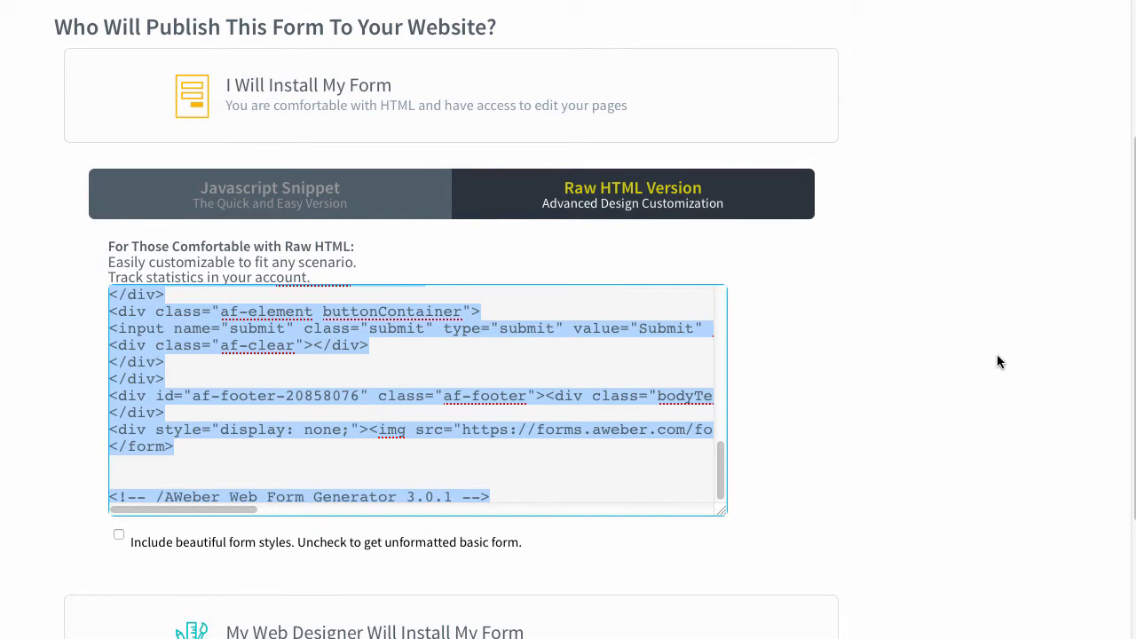
Open the basic settings in the MTC-Members list's options and select the full Unique List ID
scroll(996, 361, "up", 3)
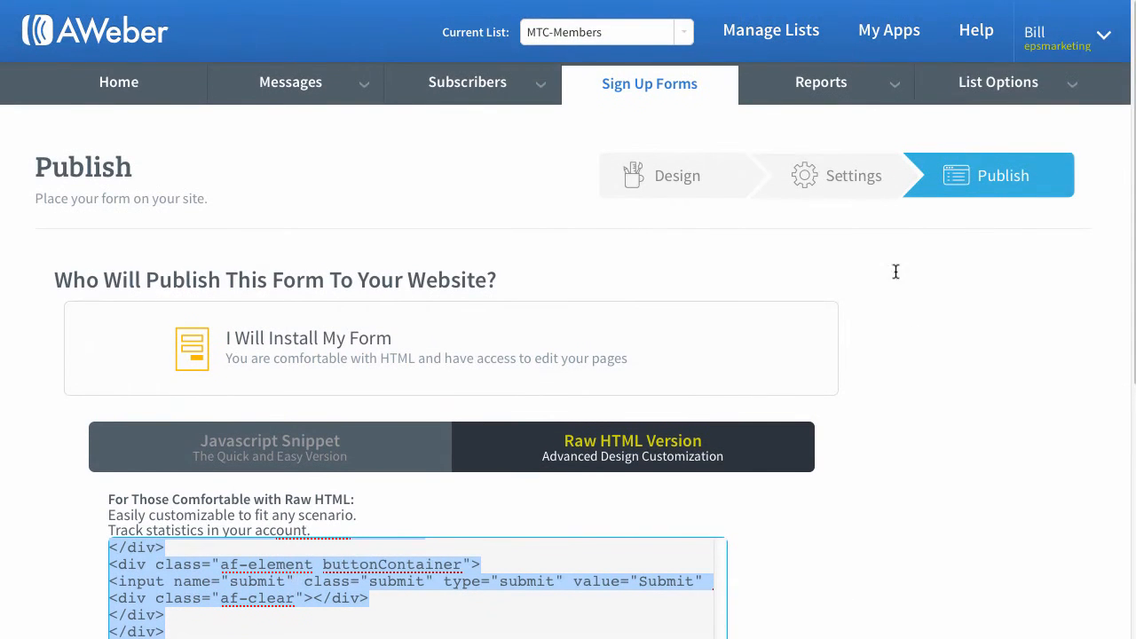
left_click(976, 84)
left_click(971, 125)
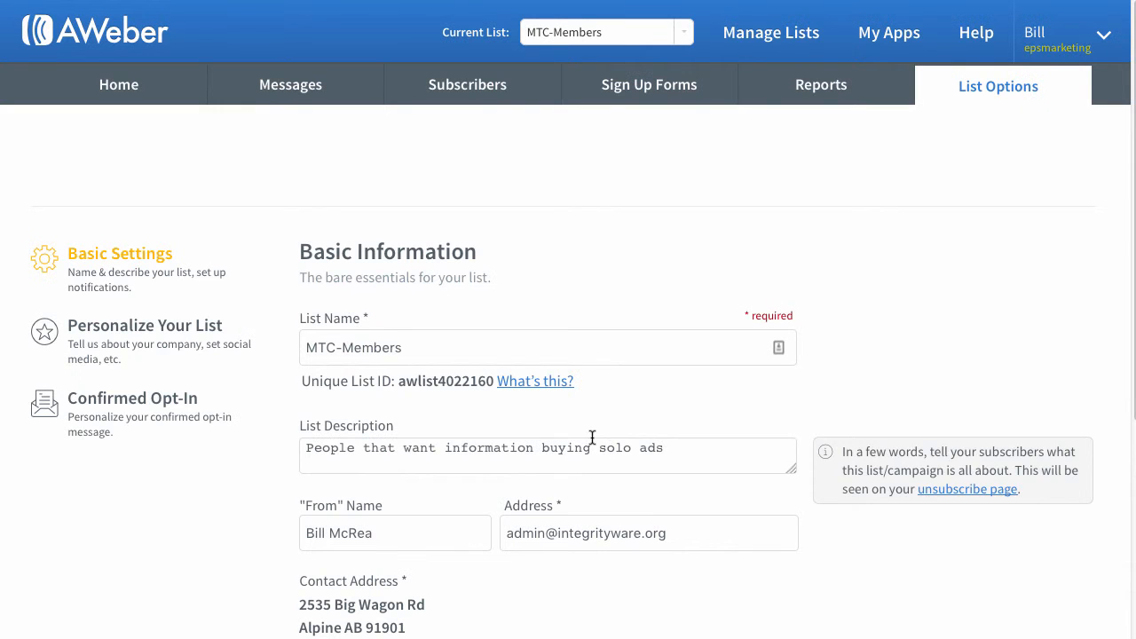
left_click_drag(397, 380, 487, 380)
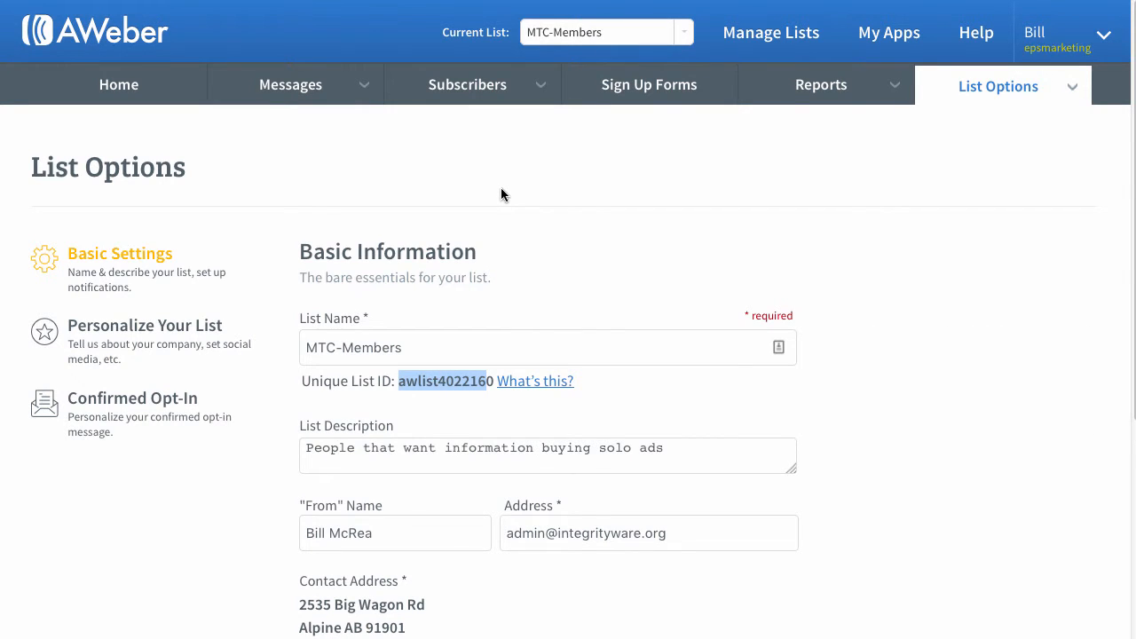
double_click(444, 381)
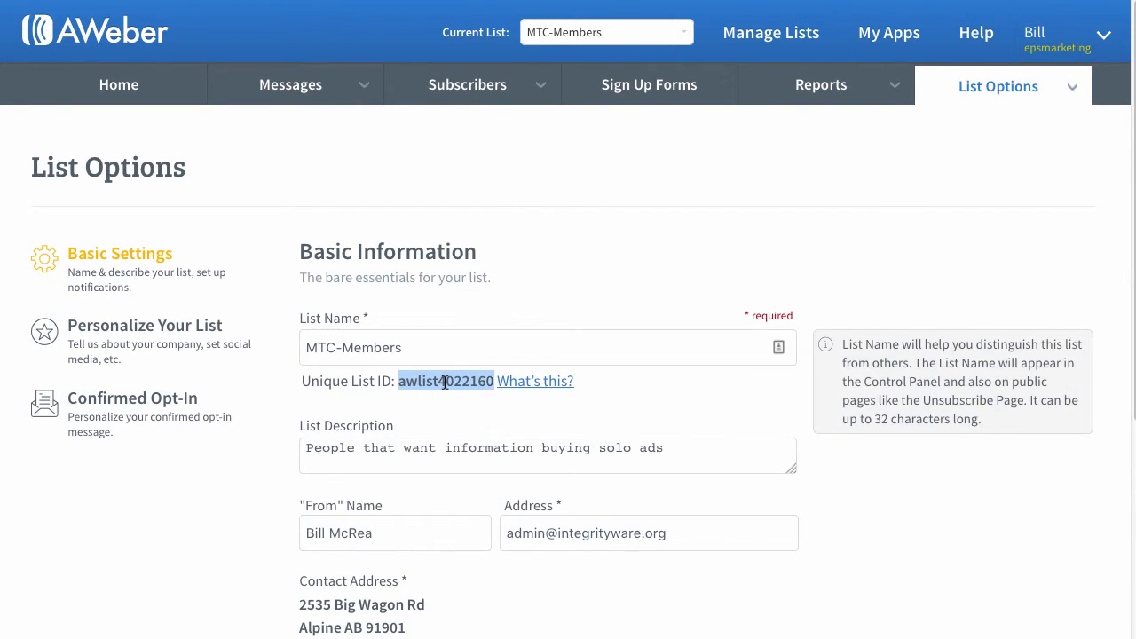